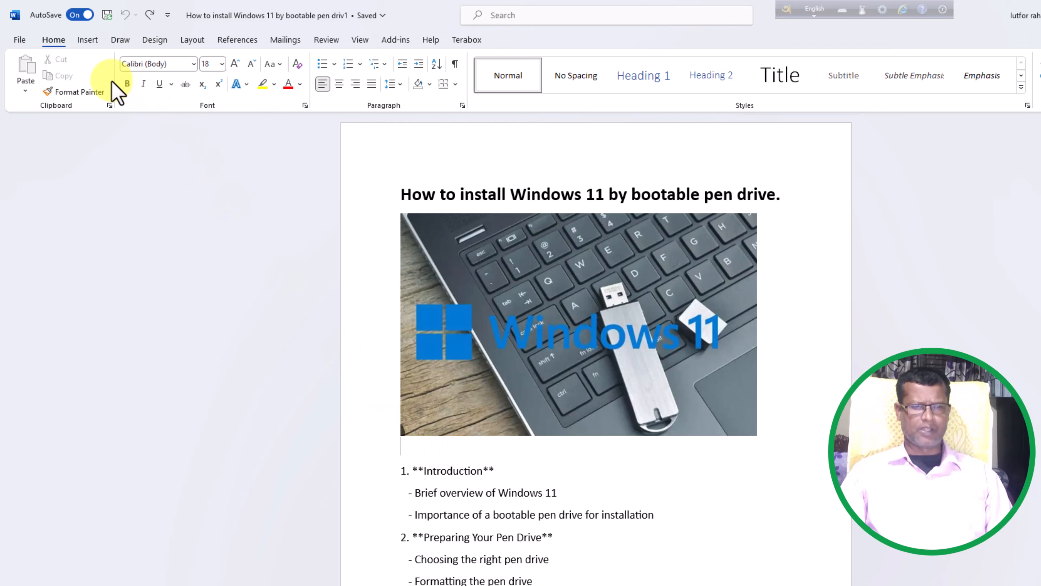
- Insert a table with 4 columns and 2 rows below the picture and undo the insertion
click(89, 40)
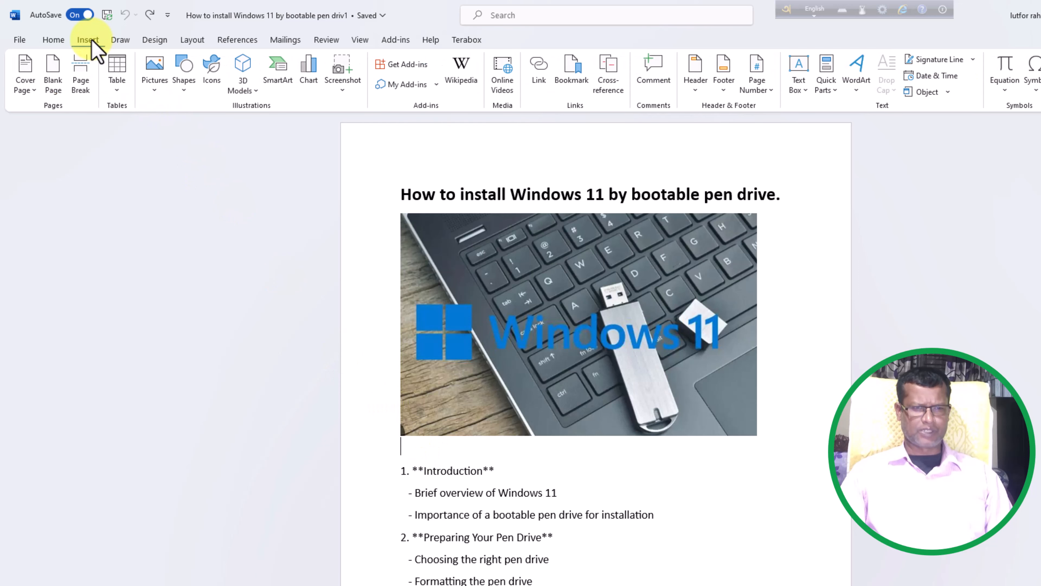
click(122, 93)
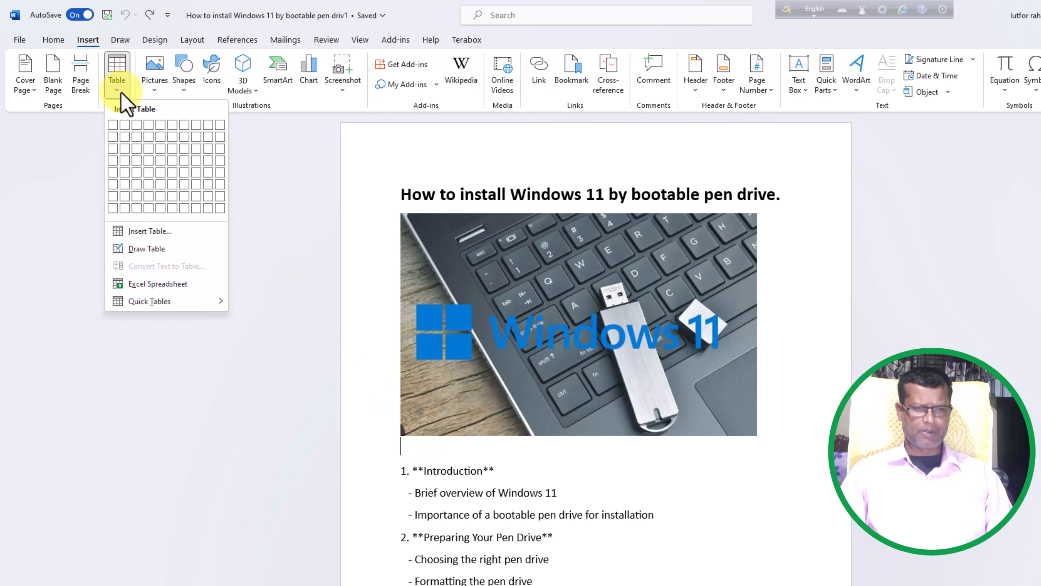
click(149, 232)
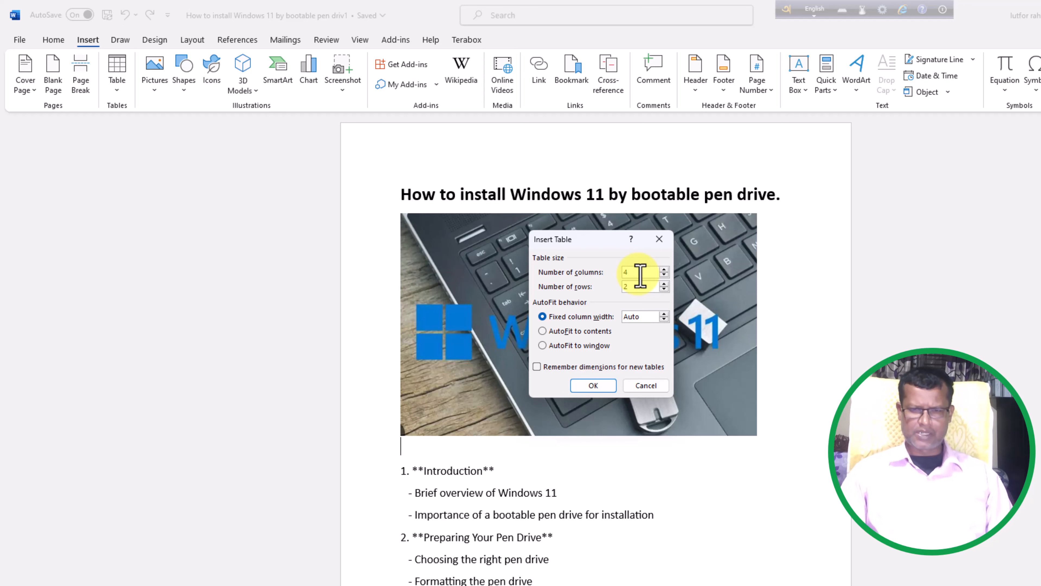
click(601, 386)
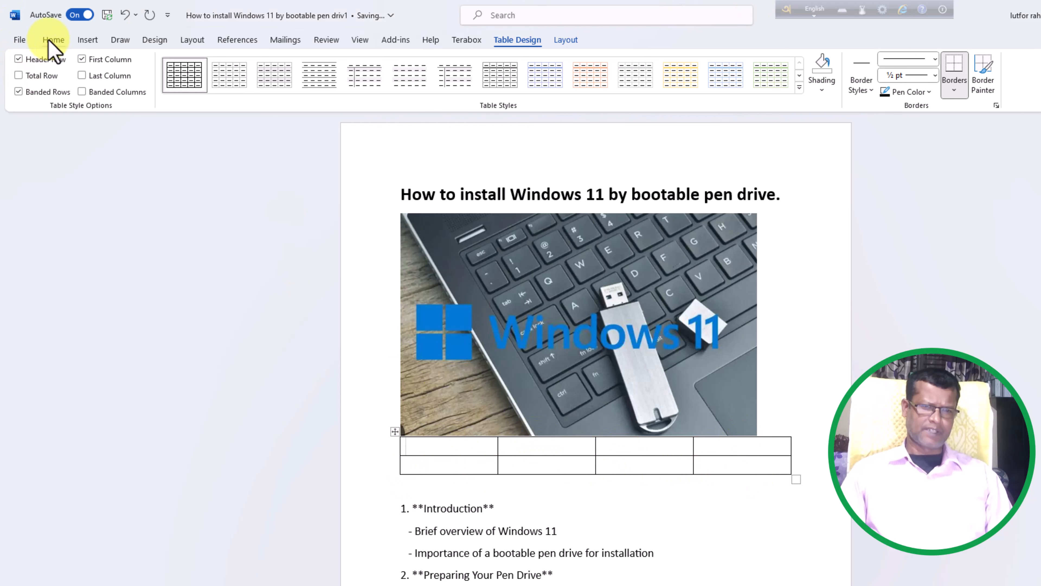
click(121, 17)
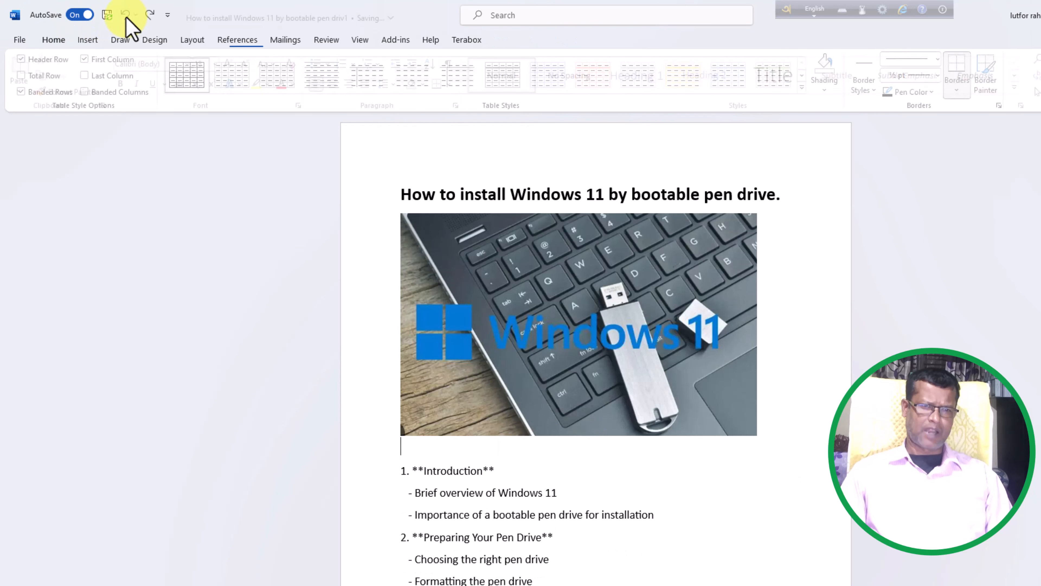
- Draw a table frame about 5.94" wide and 1.82" high over the Introduction lines below the picture
click(88, 40)
click(117, 72)
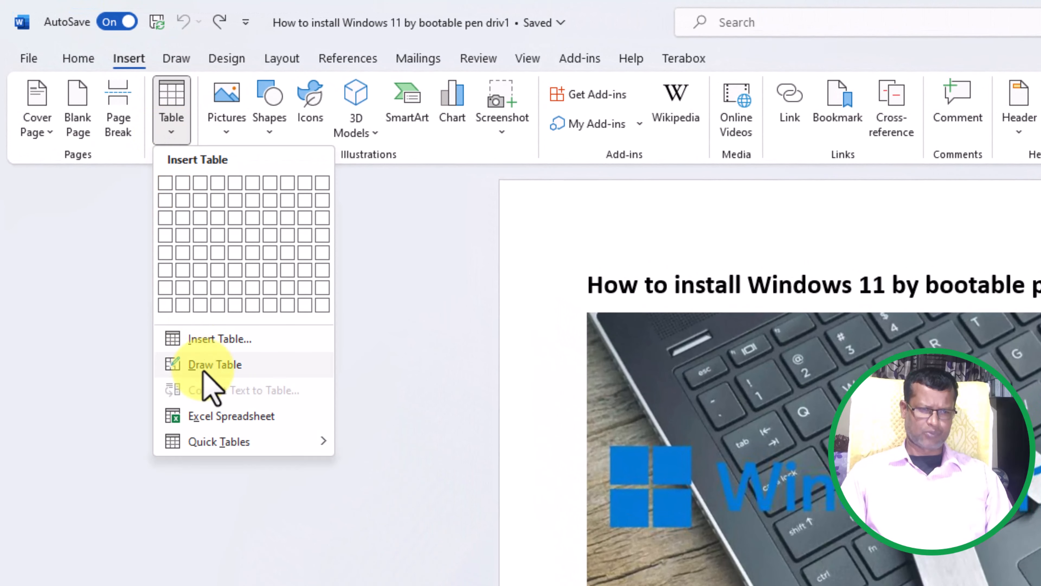
click(216, 365)
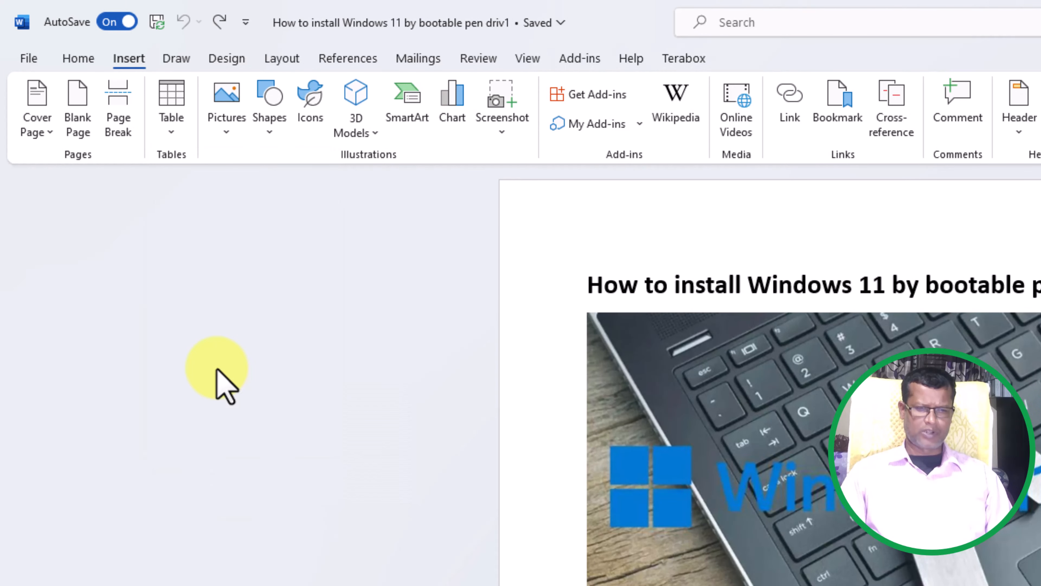
scroll(820, 515, down, 5)
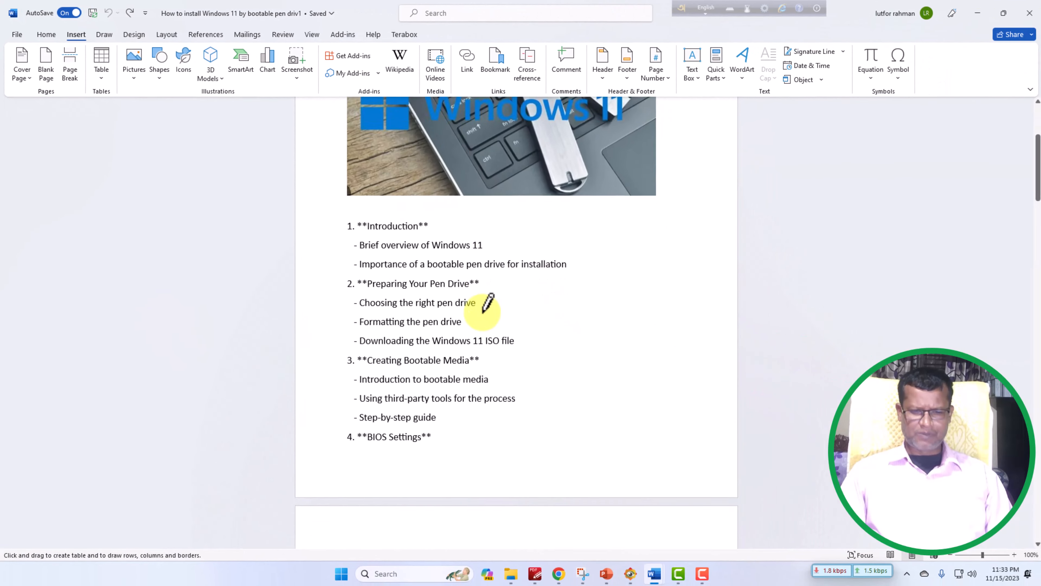
scroll(673, 431, up, 2)
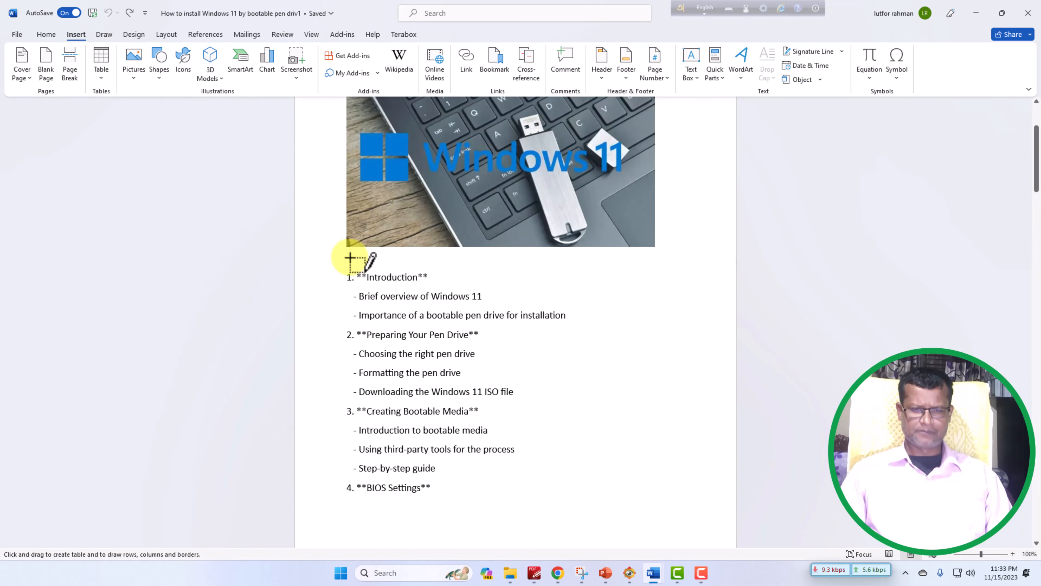
drag(345, 295, 657, 350)
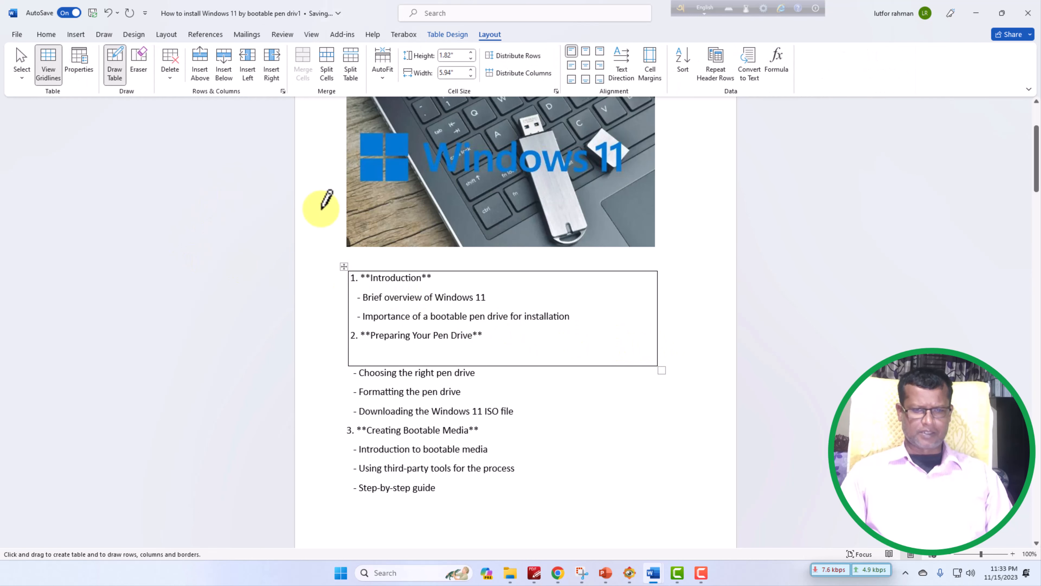
- Draw two vertical and five horizontal dividers across the drawn table to form three columns and six rows
drag(479, 272, 479, 325)
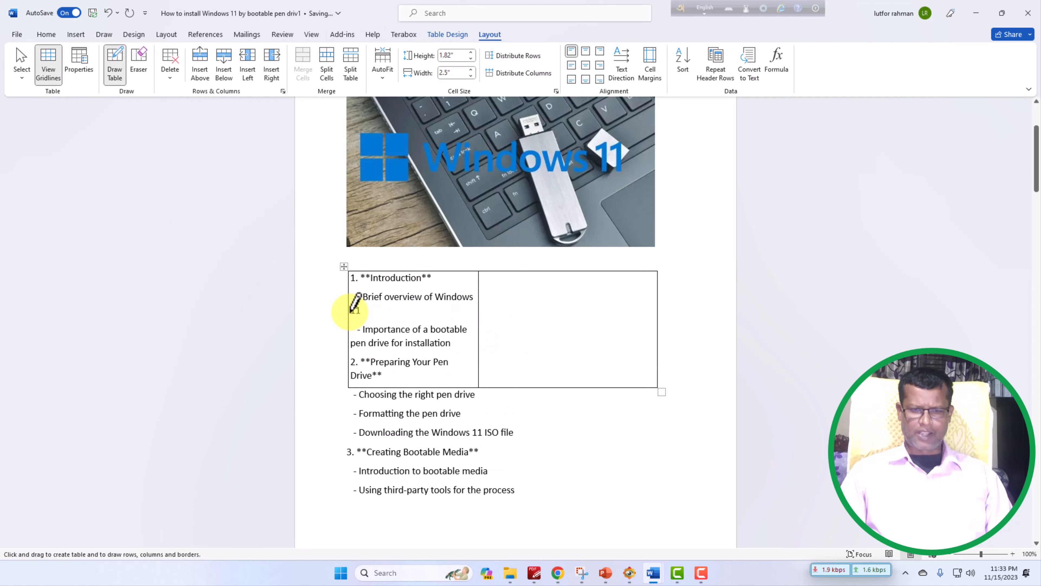
drag(351, 312, 570, 319)
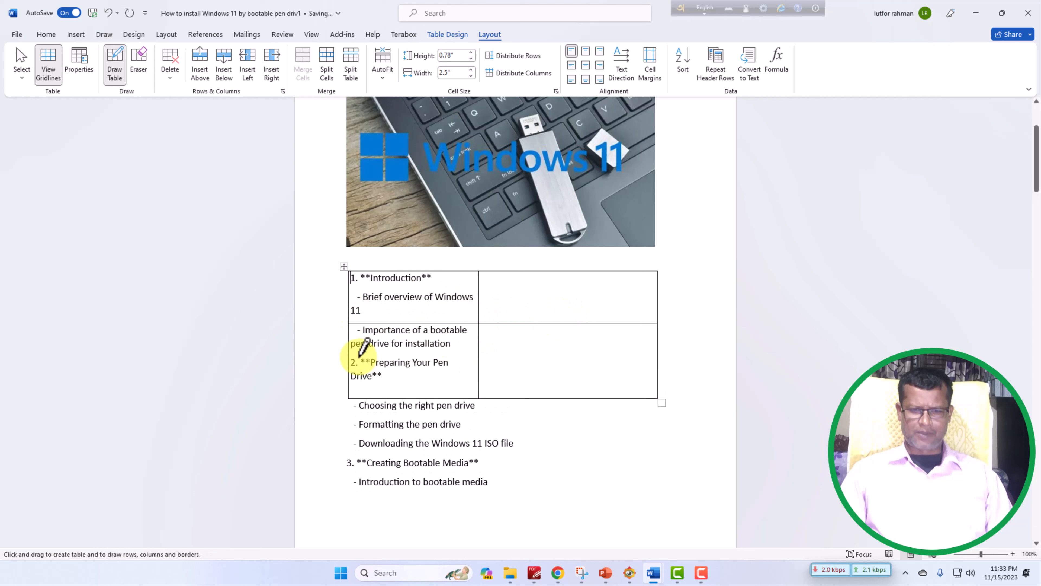
drag(351, 356, 584, 359)
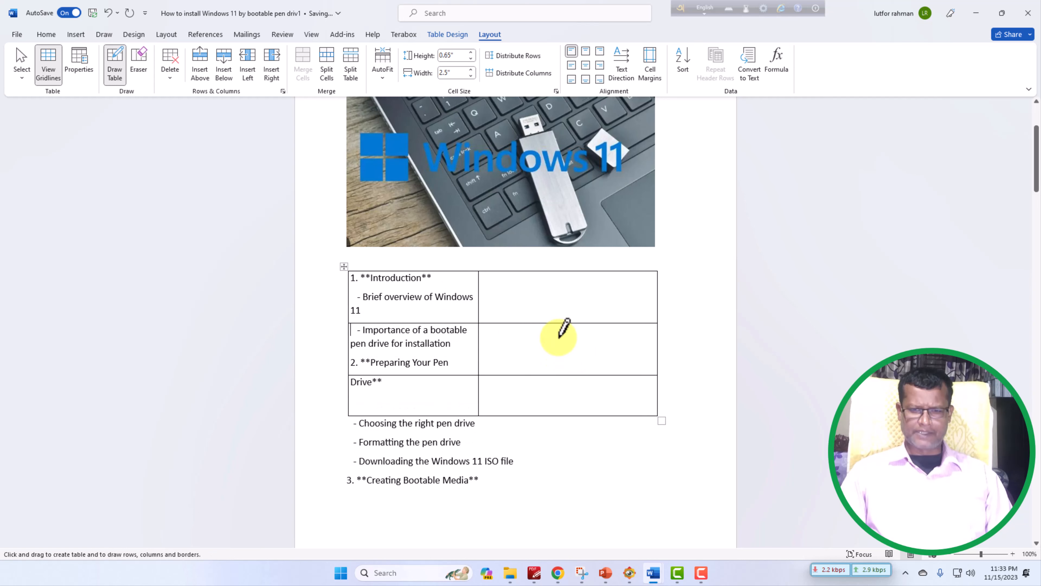
drag(574, 273, 574, 415)
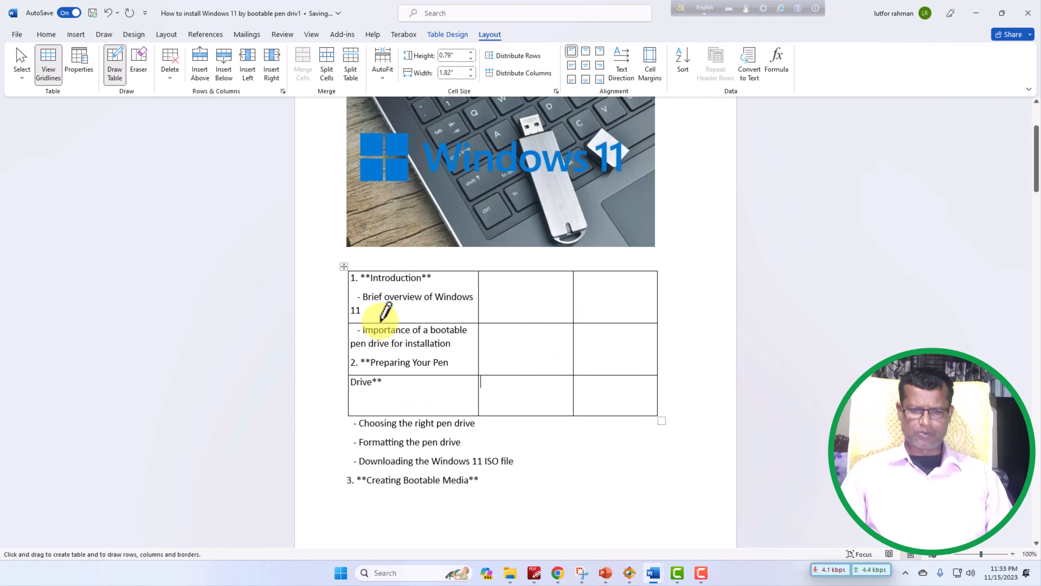
drag(354, 293, 629, 294)
drag(351, 368, 623, 368)
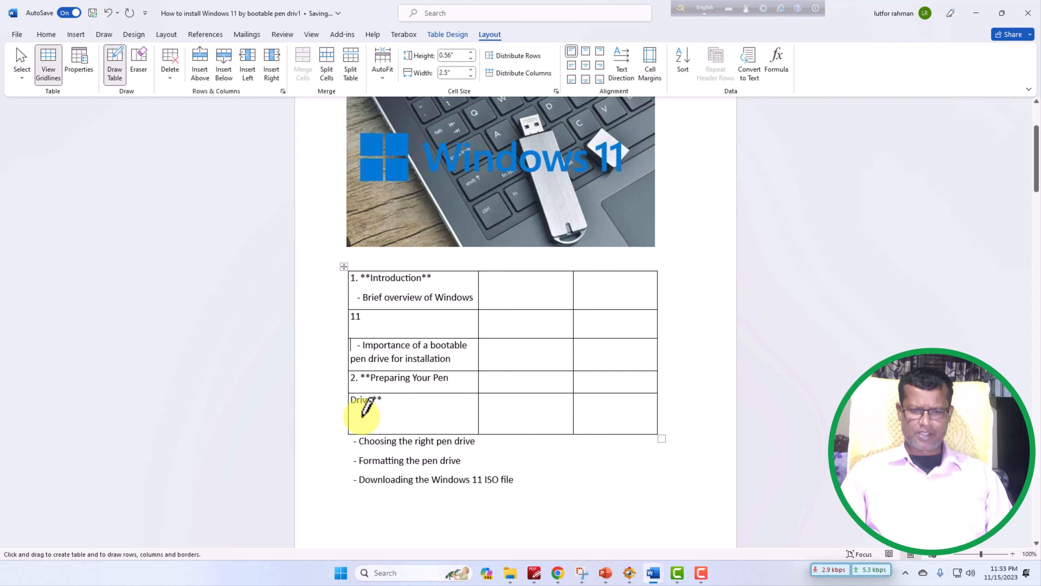
drag(351, 413, 621, 413)
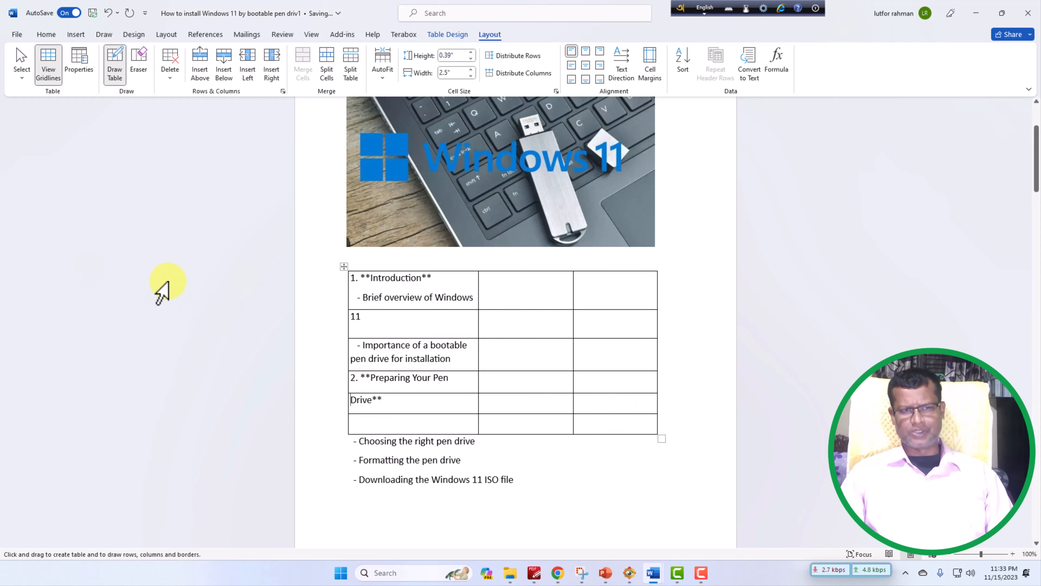
- Undo all the drawn table lines and the table frame
click(109, 17)
click(109, 16)
click(109, 16)
click(110, 17)
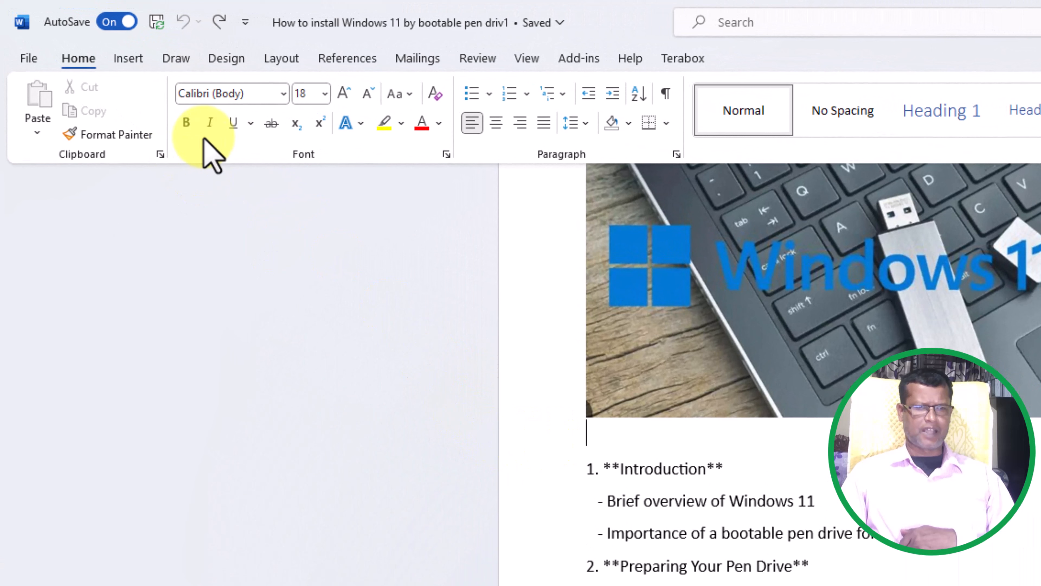
- Insert an embedded Excel spreadsheet below the picture and try to move it on the page
click(176, 62)
click(125, 61)
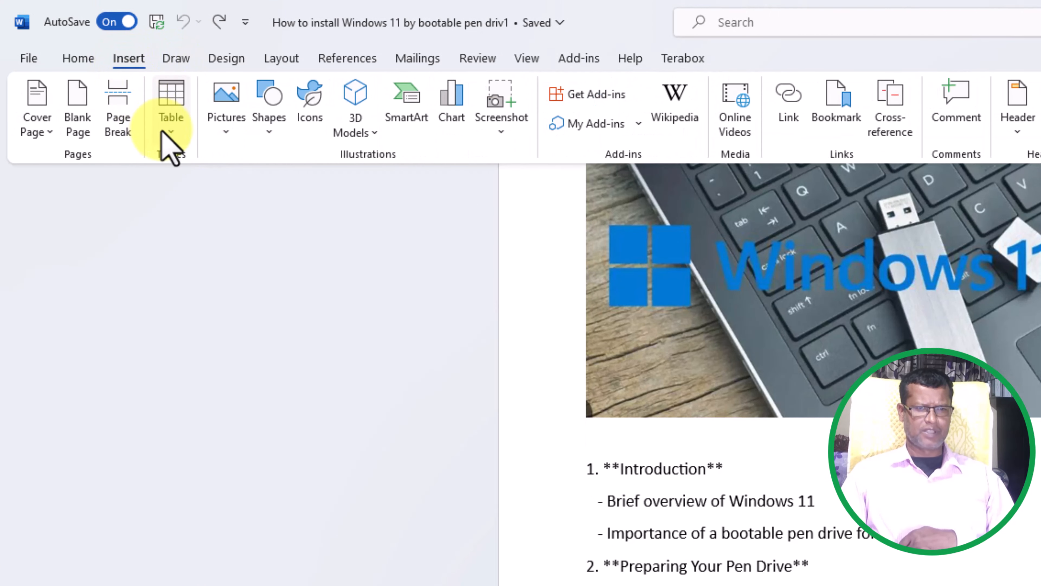
click(169, 139)
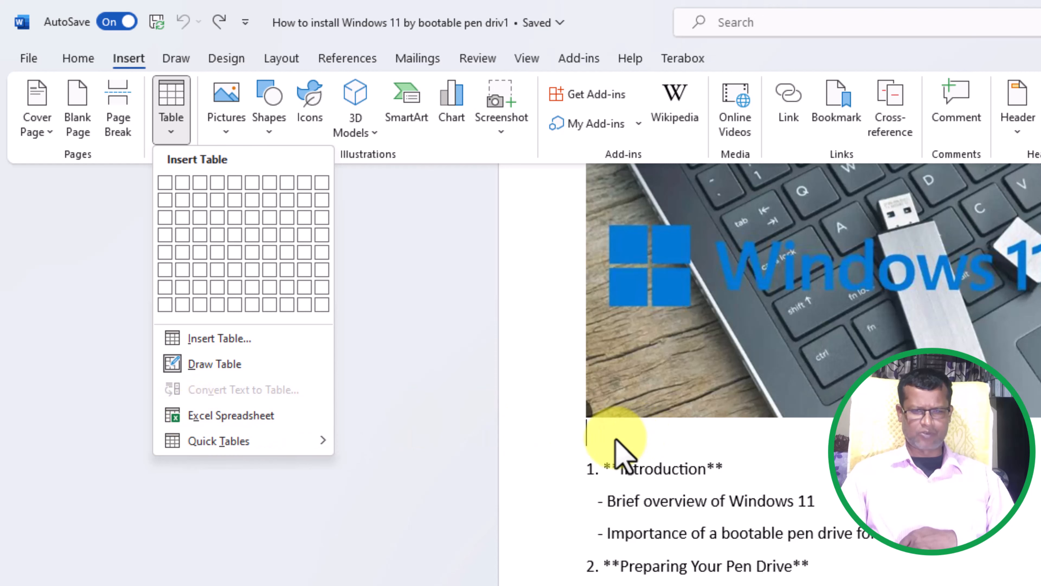
mouse_move(274, 441)
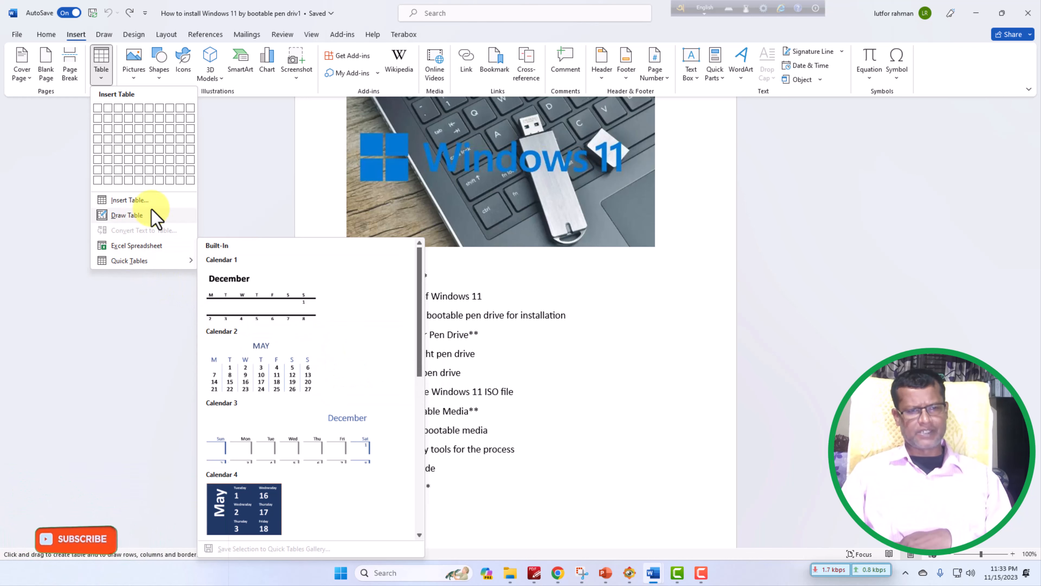
click(142, 246)
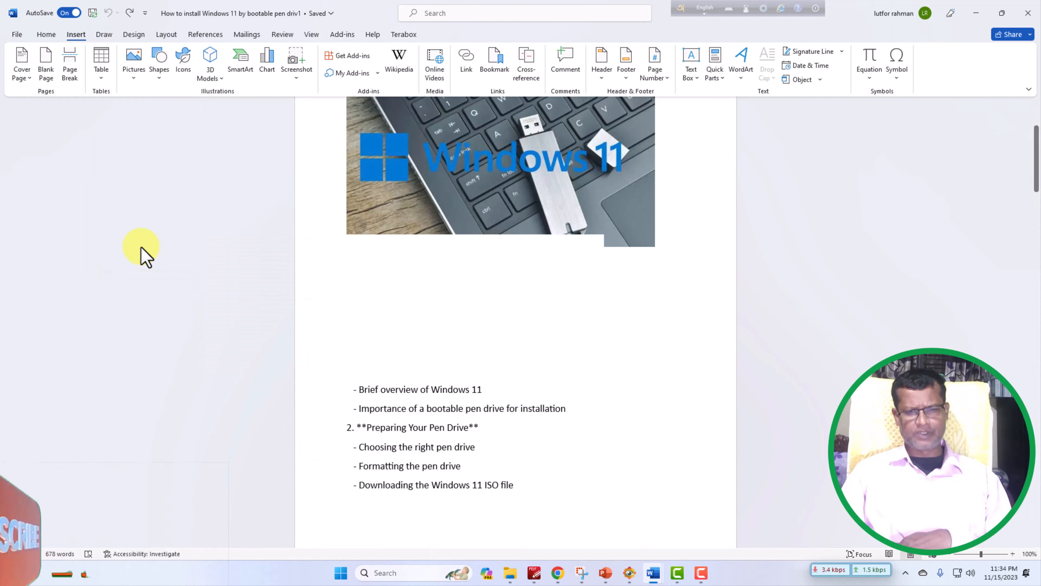
mouse_move(416, 288)
mouse_down()
mouse_move(437, 303)
mouse_move(419, 303)
mouse_up()
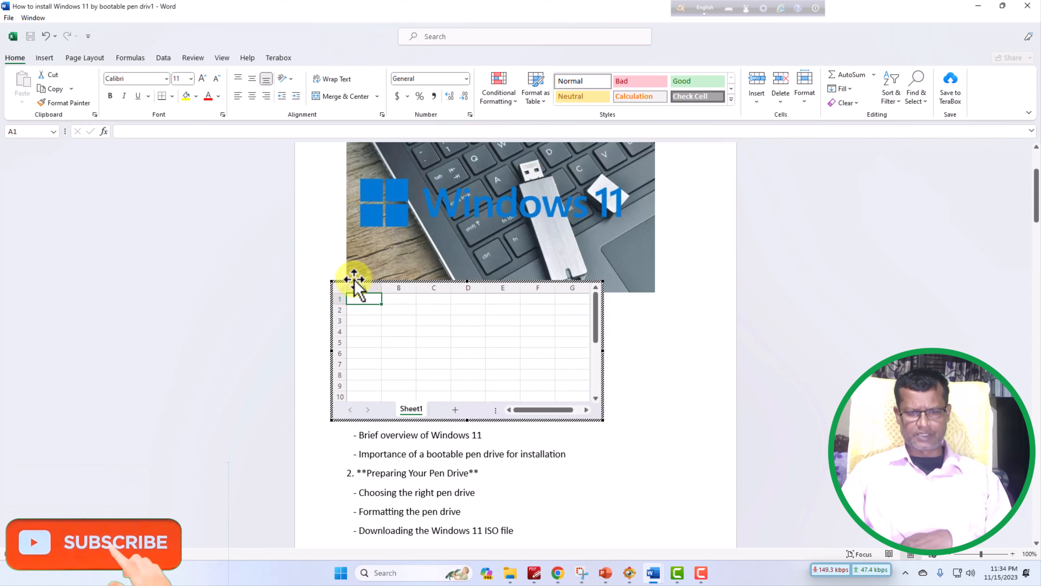
drag(355, 279, 411, 338)
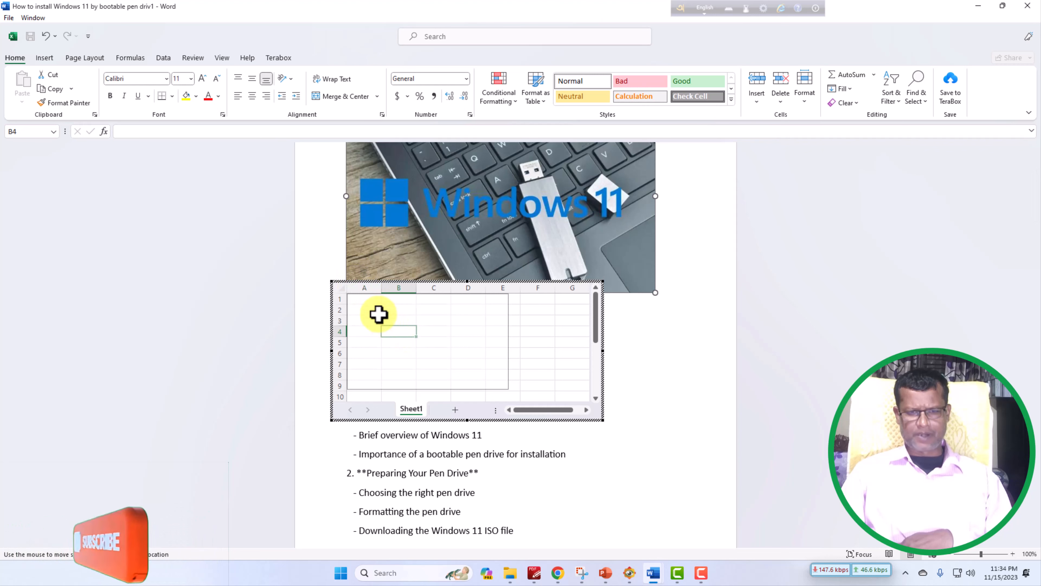
- Start an entry in cell B2 of the embedded spreadsheet and select cells A3, B3, A2 and C2
click(406, 311)
text(j)
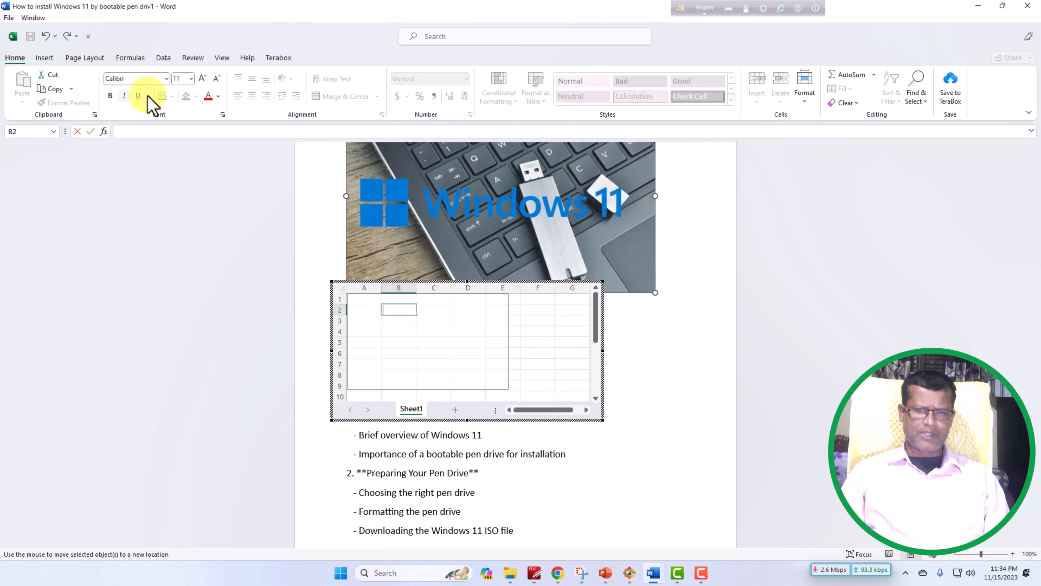
click(357, 319)
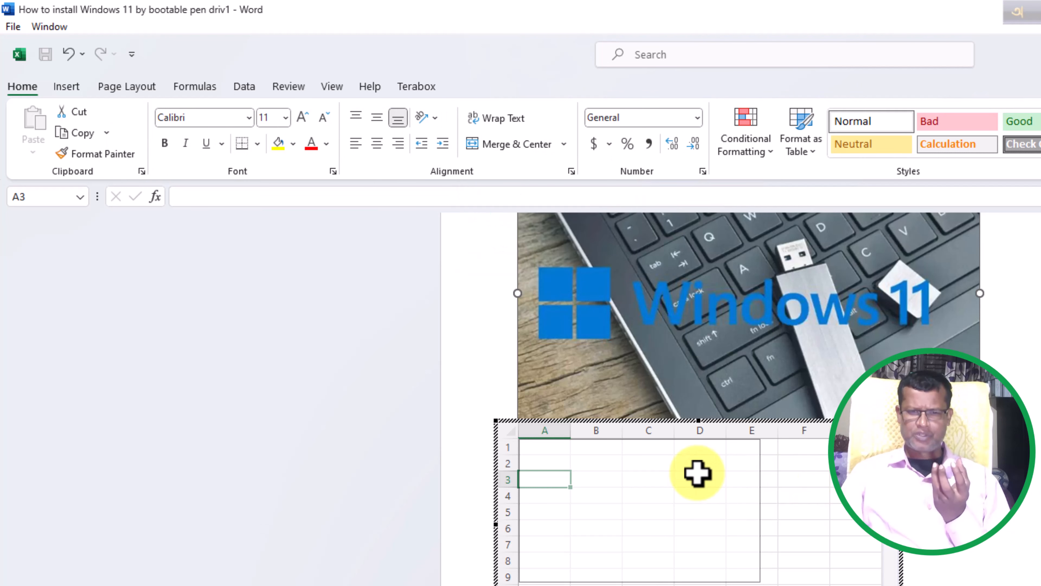
click(603, 480)
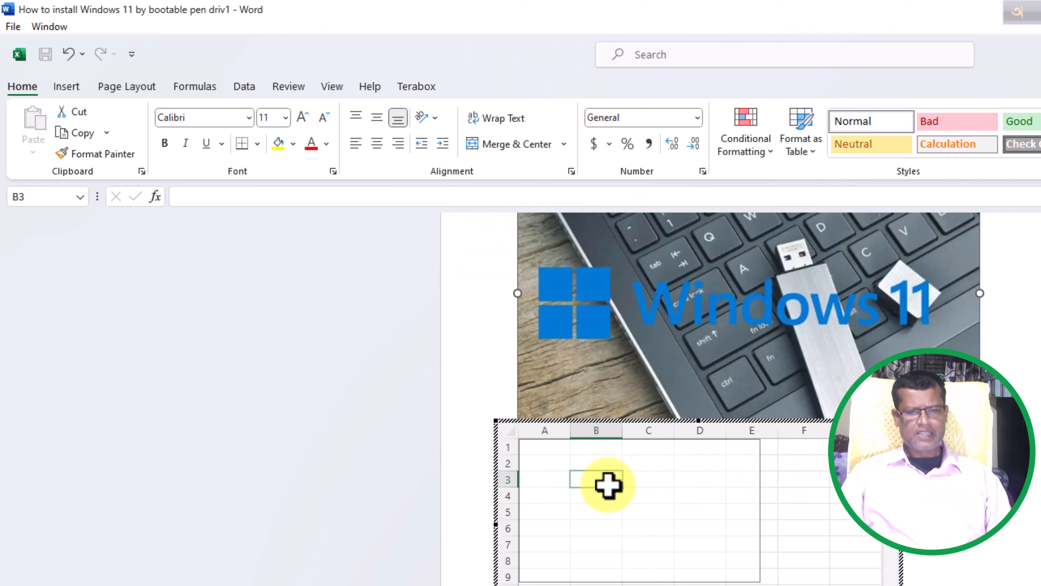
click(562, 465)
click(647, 465)
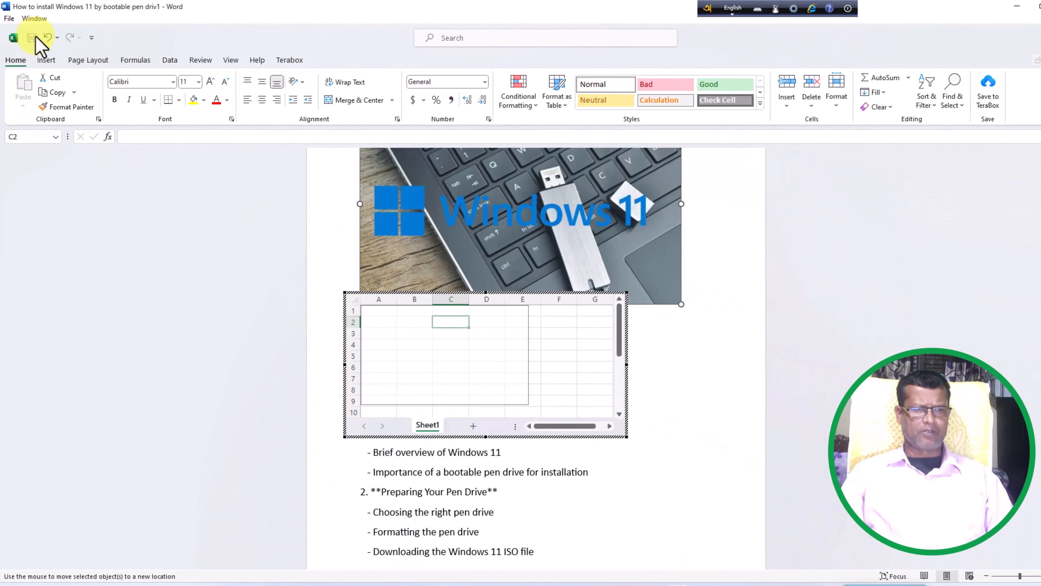
- Leave the embedded spreadsheet and undo its insertion
click(64, 51)
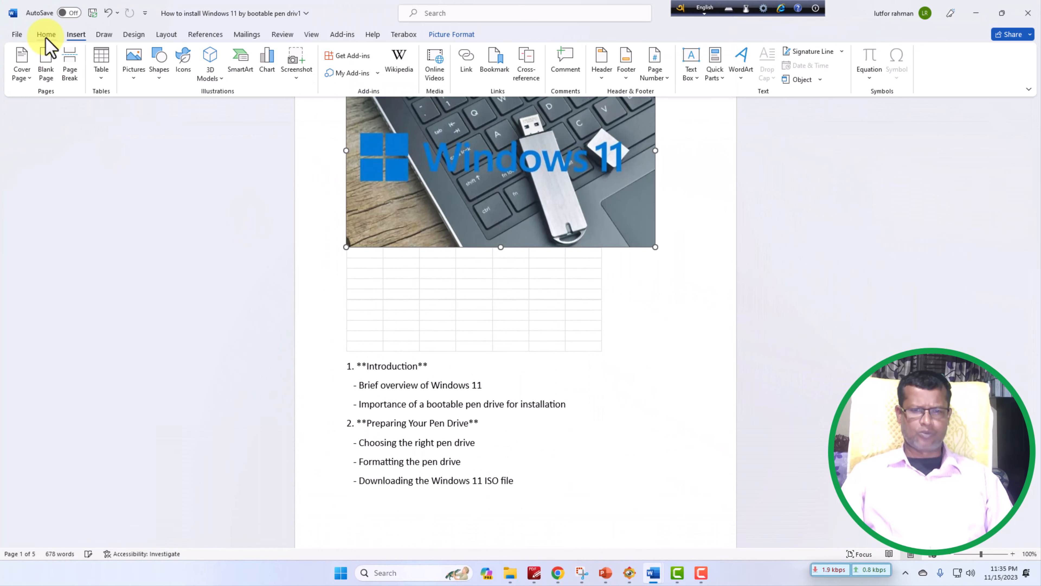
click(46, 36)
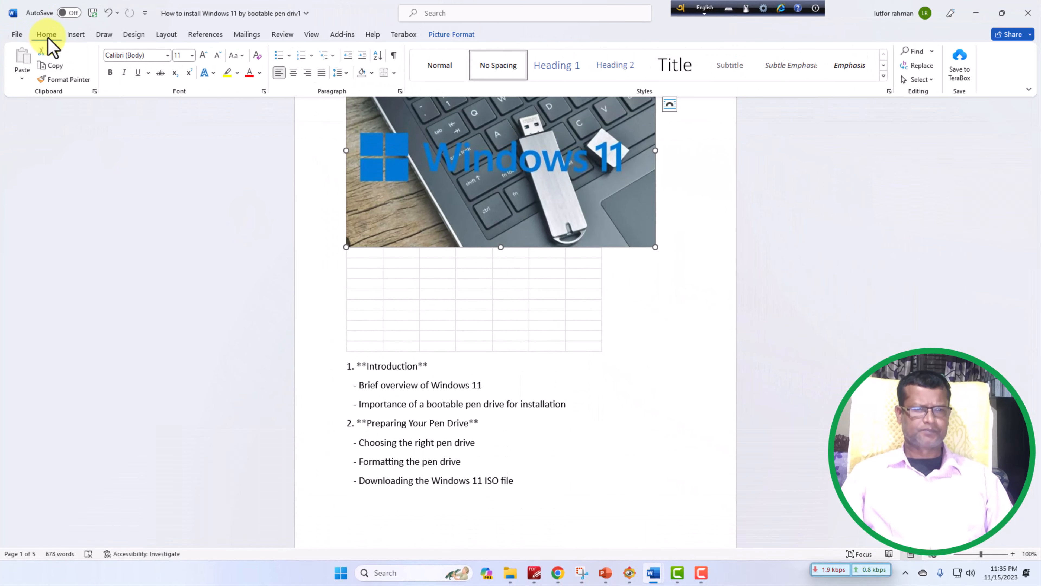
click(108, 13)
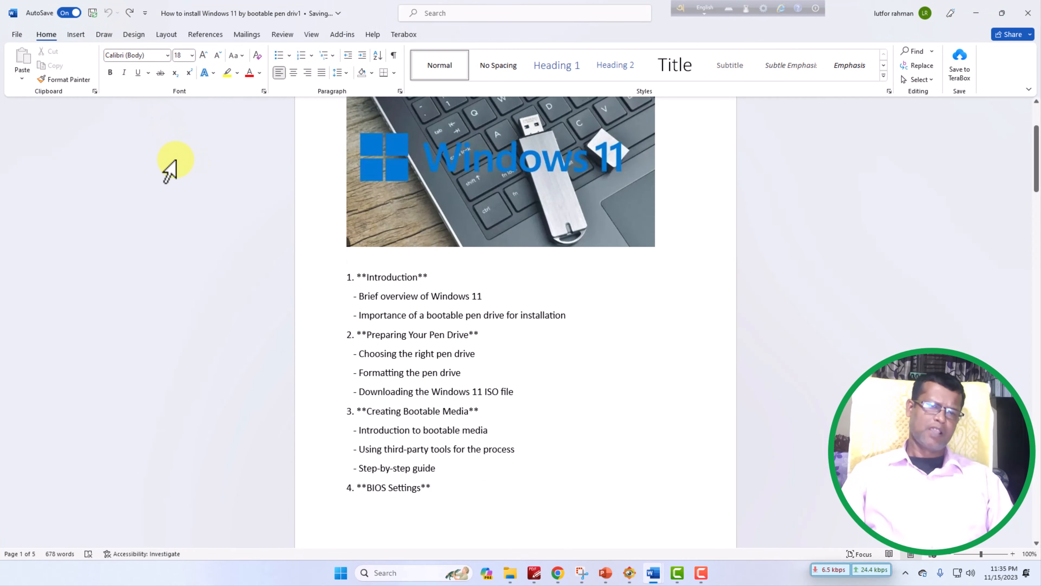
- Browse the built-in Quick Tables and insert the Calendar 2 table below the picture
click(80, 36)
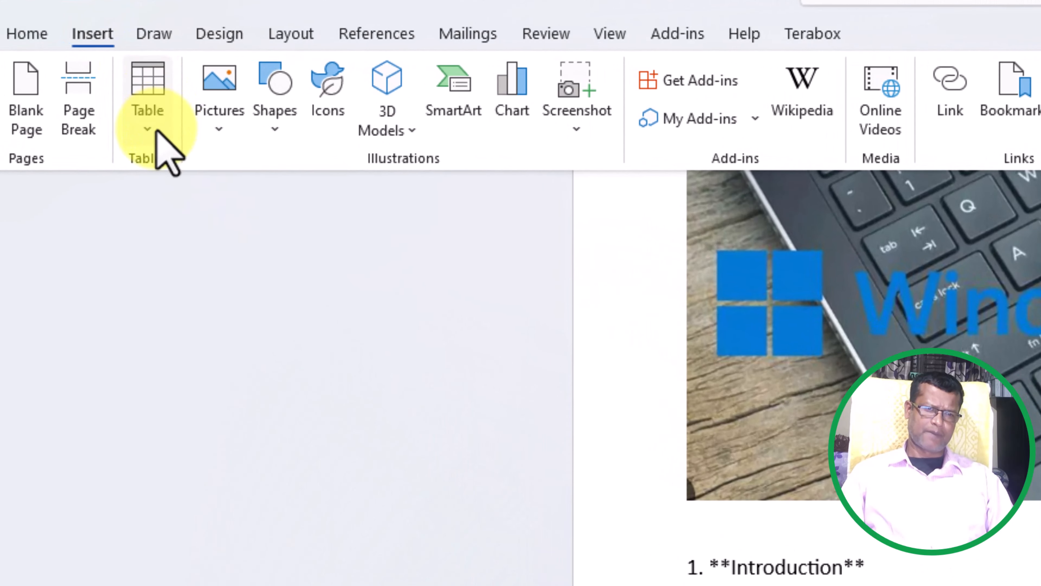
click(103, 76)
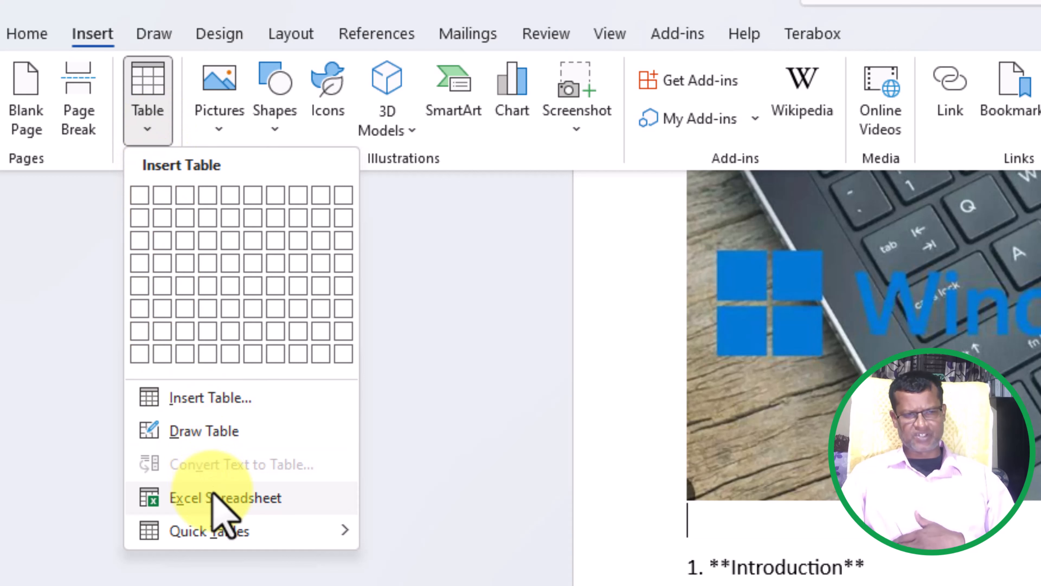
mouse_move(209, 537)
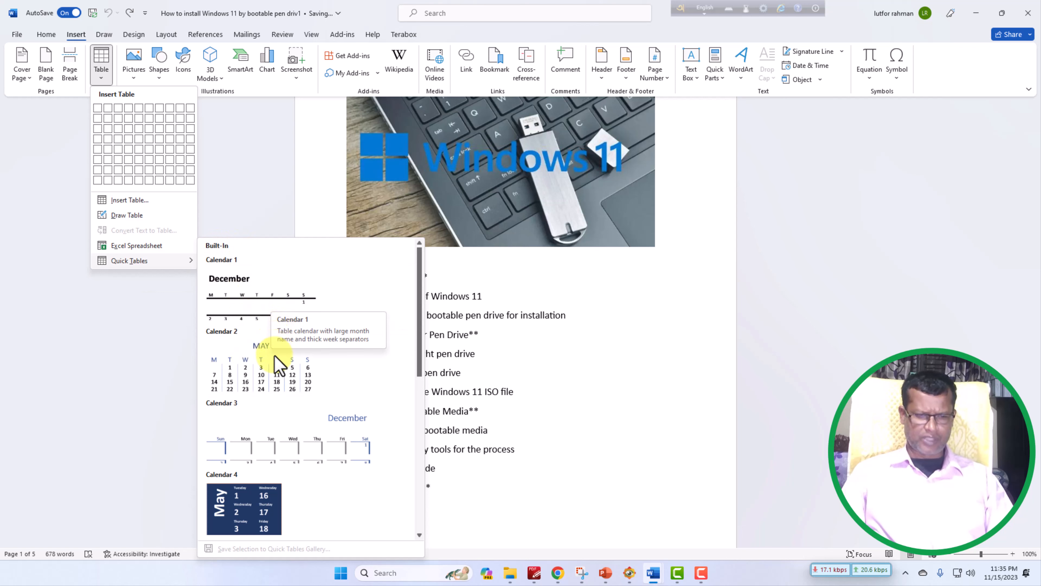
scroll(268, 379, down, 3)
scroll(268, 357, up, 3)
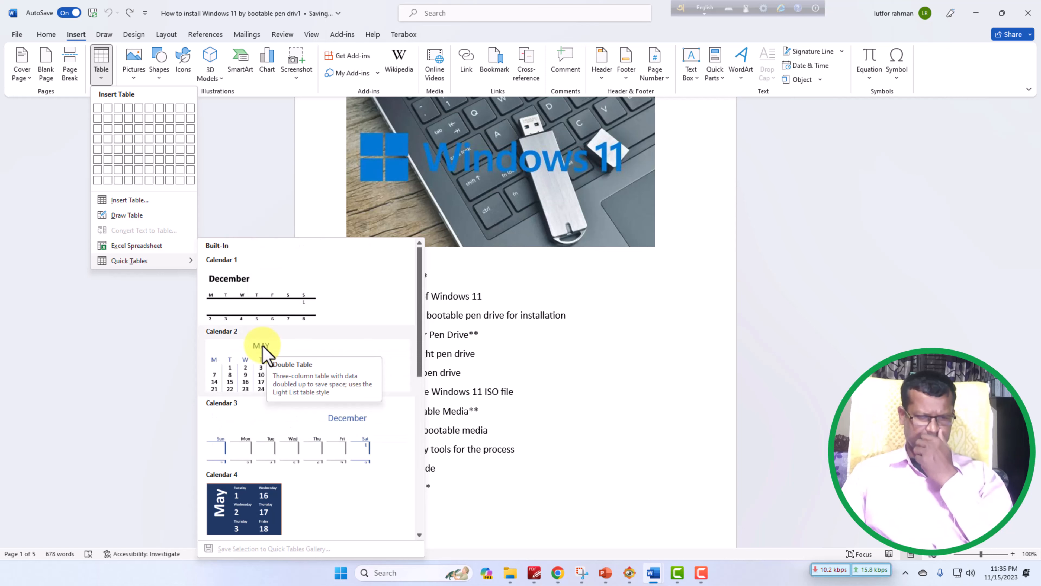
scroll(255, 355, down, 3)
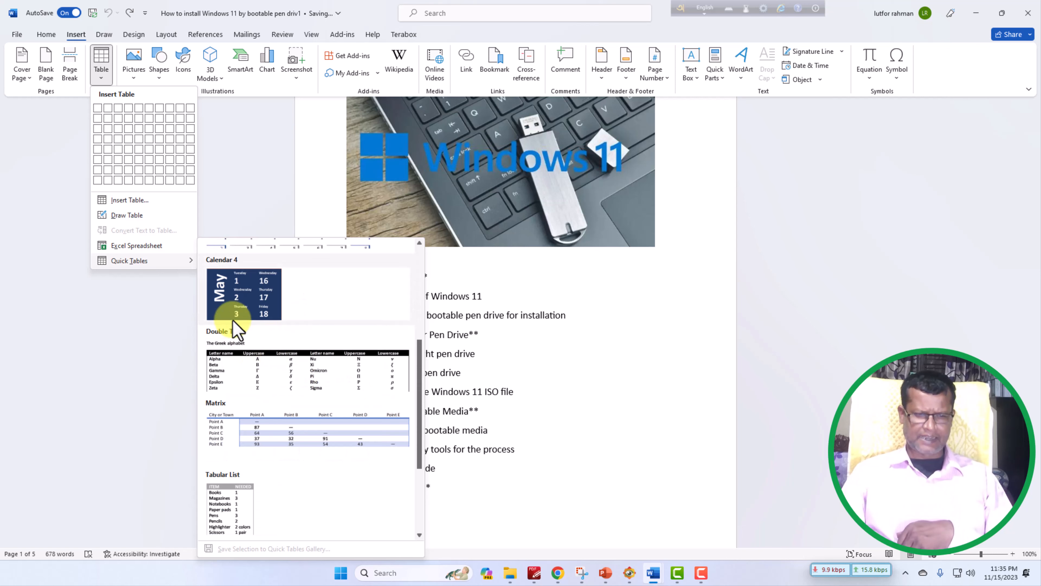
scroll(251, 346, up, 3)
scroll(250, 345, down, 5)
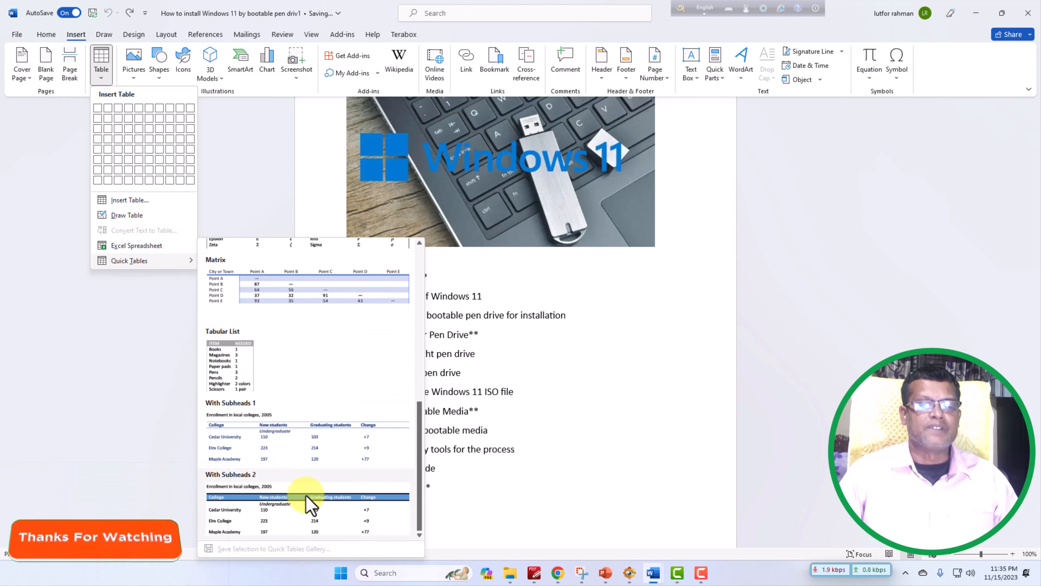
scroll(302, 455, up, 5)
scroll(302, 455, down, 5)
scroll(302, 455, up, 3)
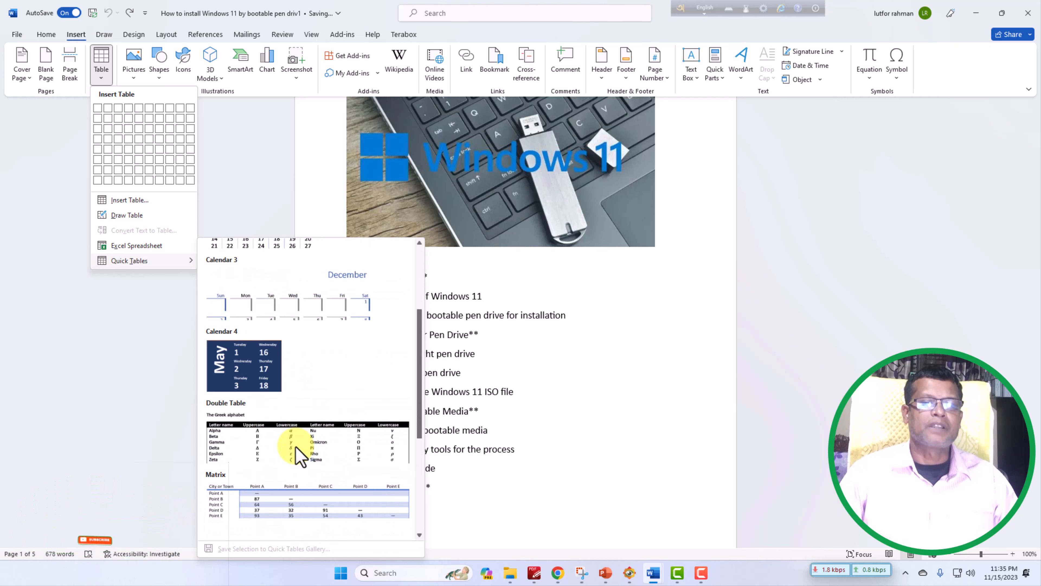
scroll(295, 451, up, 3)
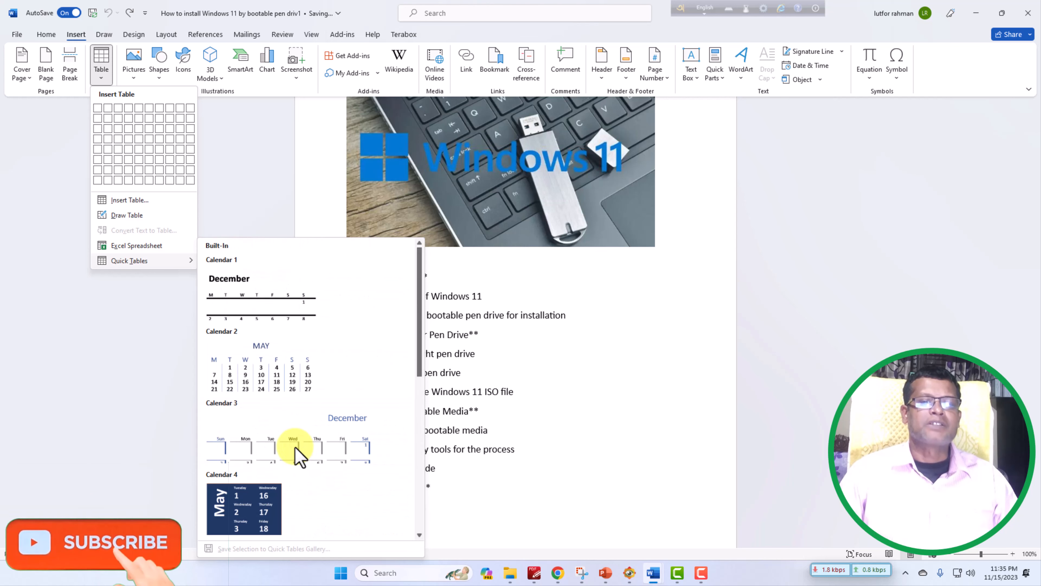
click(258, 361)
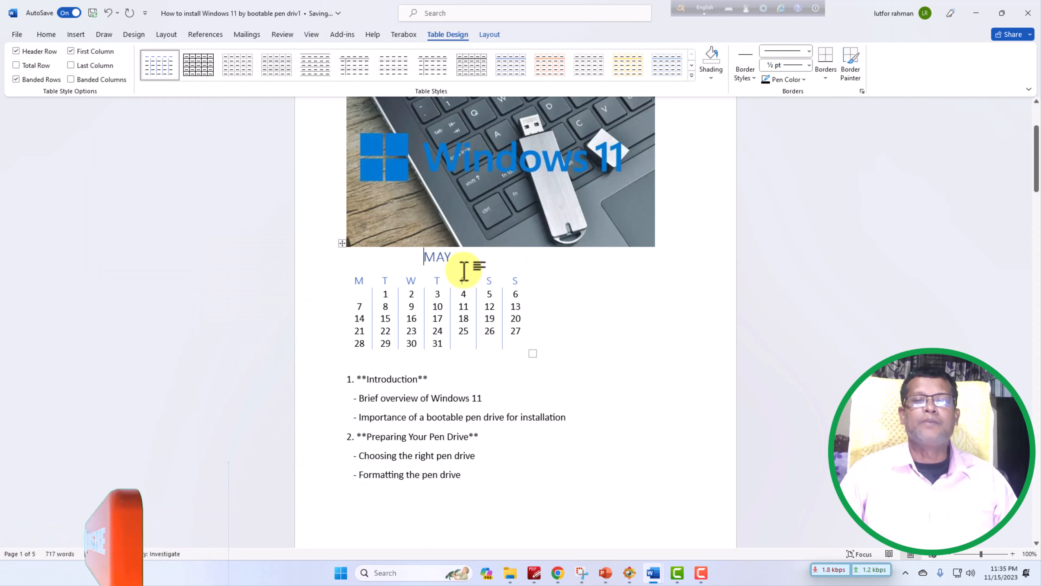
- Resize the May calendar table from its lower corner, making its rows slightly taller
click(416, 330)
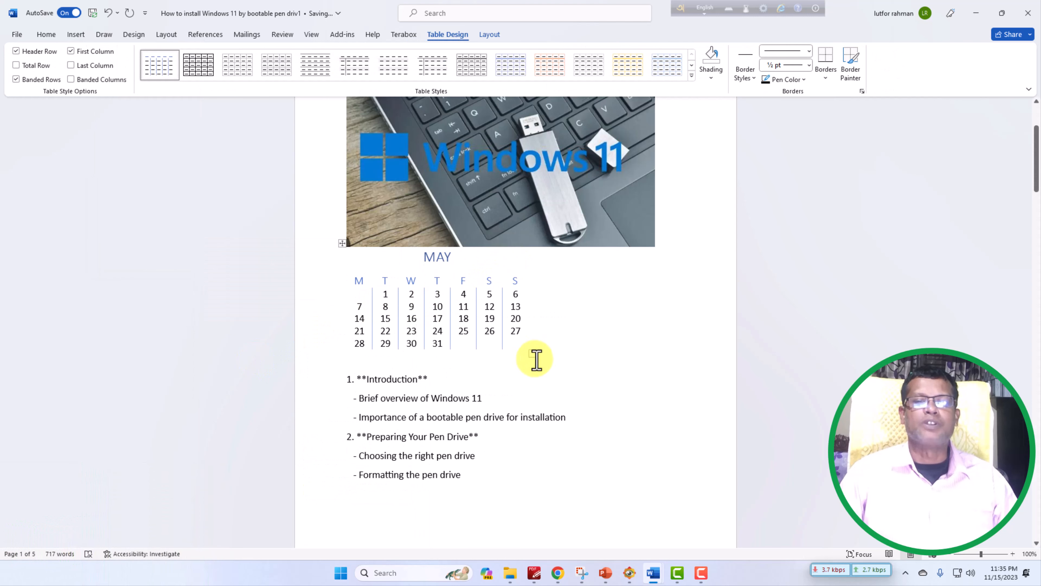
mouse_move(532, 352)
mouse_down()
mouse_move(504, 339)
mouse_move(539, 368)
mouse_up()
drag(550, 375, 530, 371)
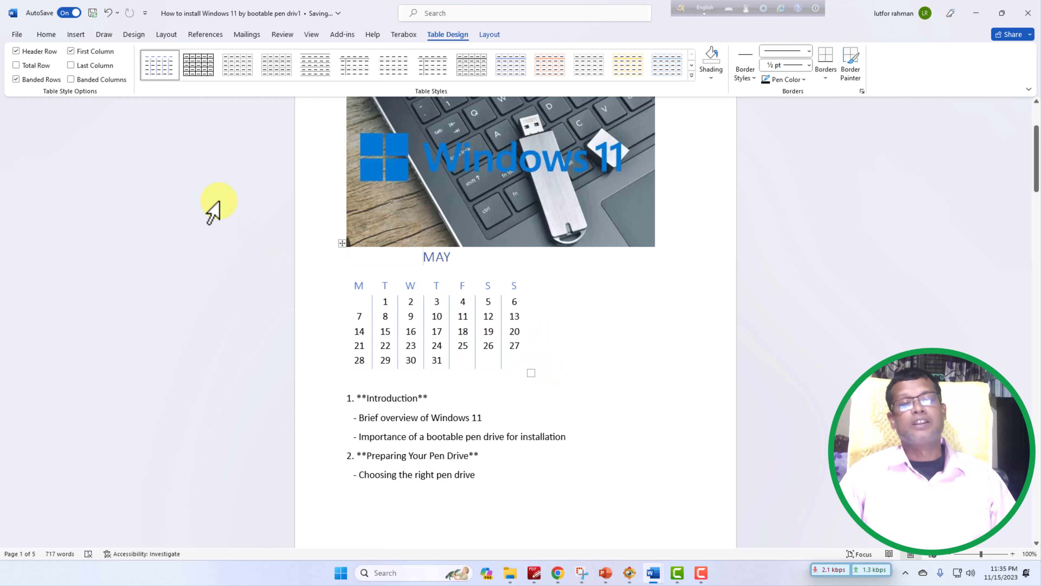
- Undo the resizing of the calendar table and its insertion
click(108, 14)
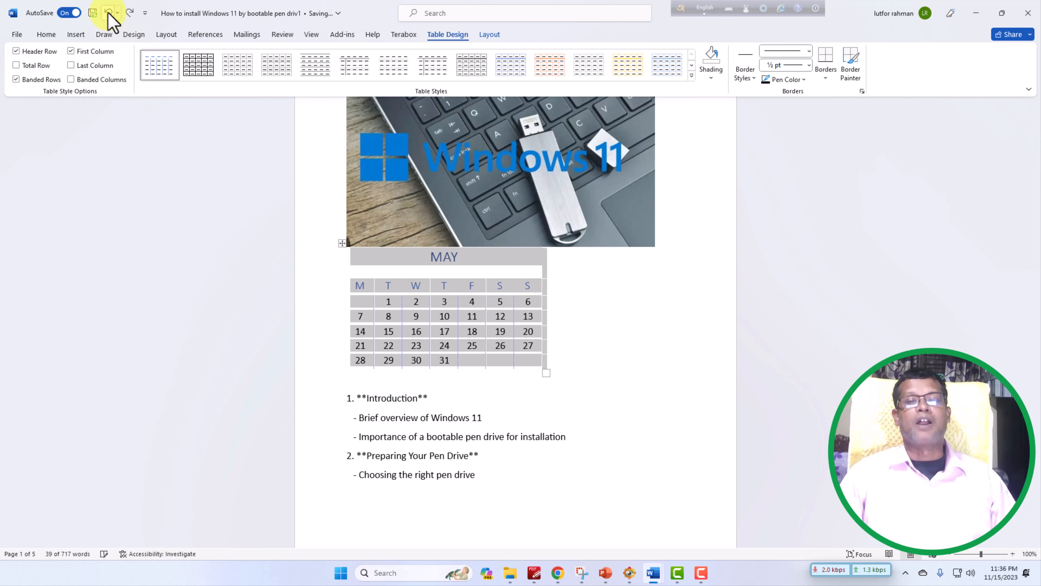
click(107, 14)
click(108, 13)
click(108, 14)
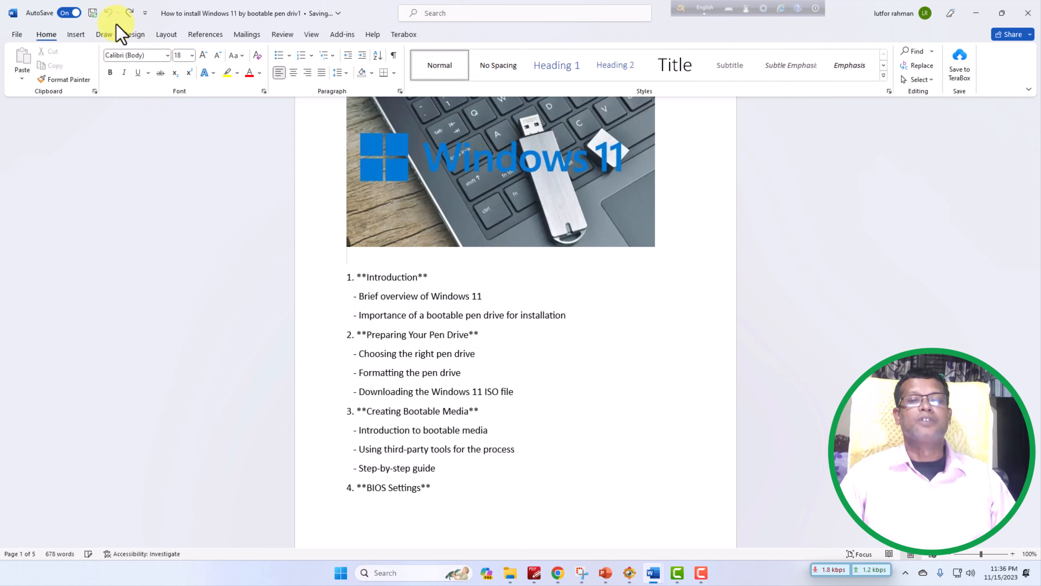
scroll(477, 394, up, 3)
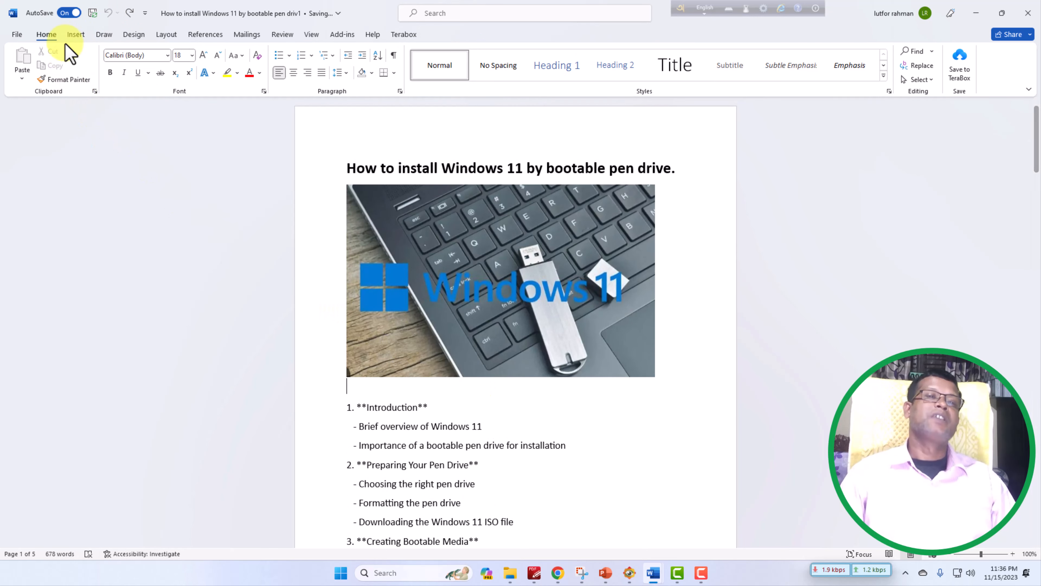
click(76, 34)
click(108, 86)
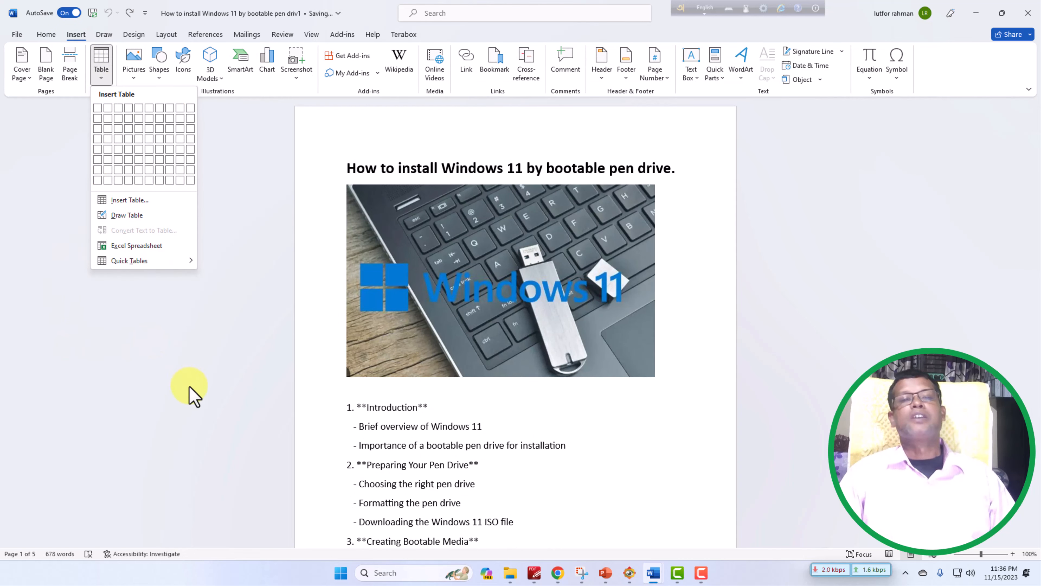
click(198, 330)
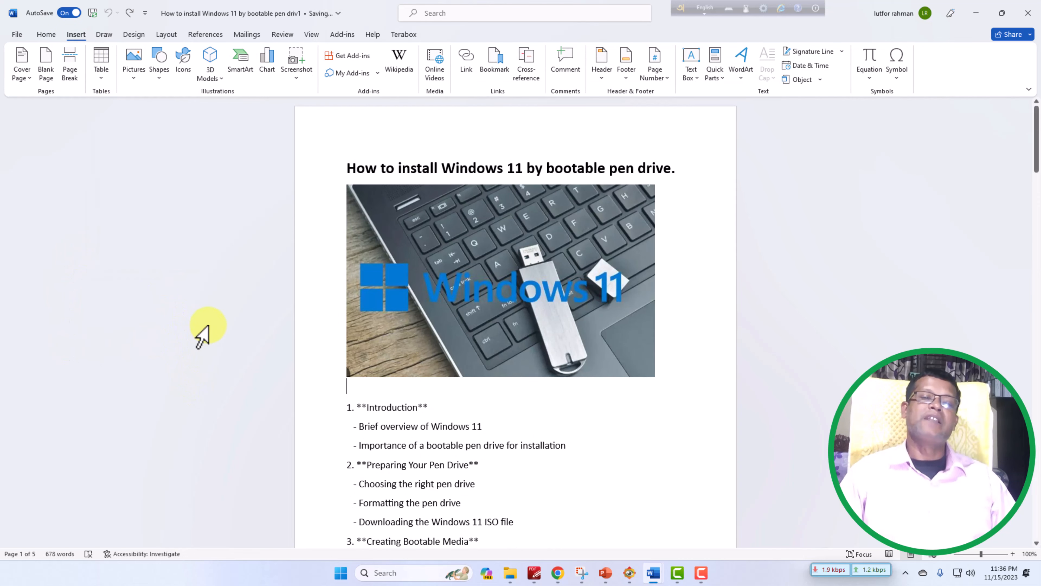